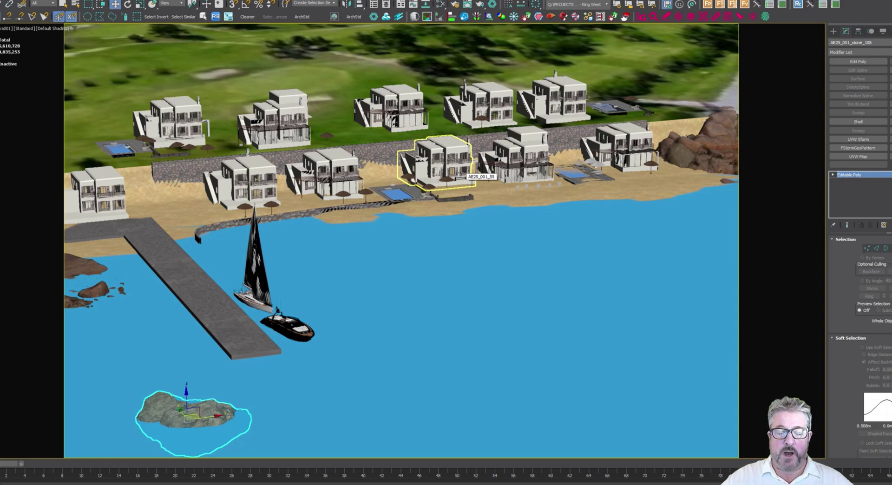
Examine the scene's base geometry, isolating the golf-course ground object and returning to the full camera view.
click(456, 145)
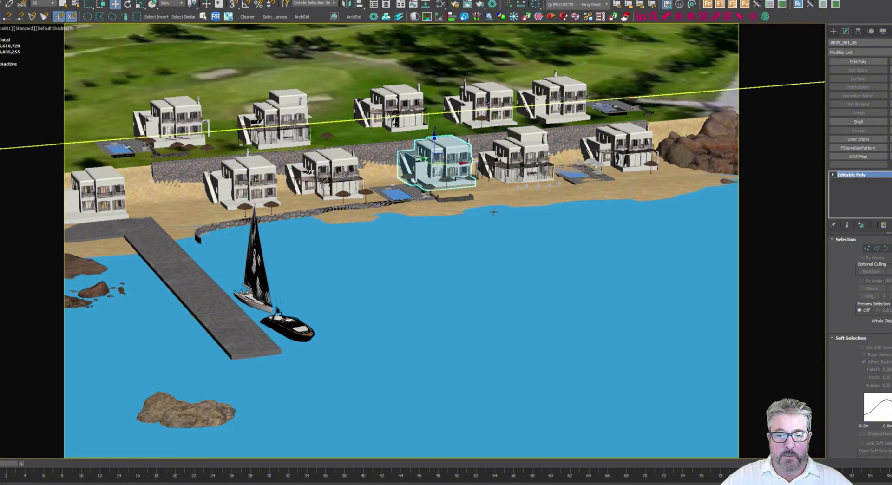
click(498, 259)
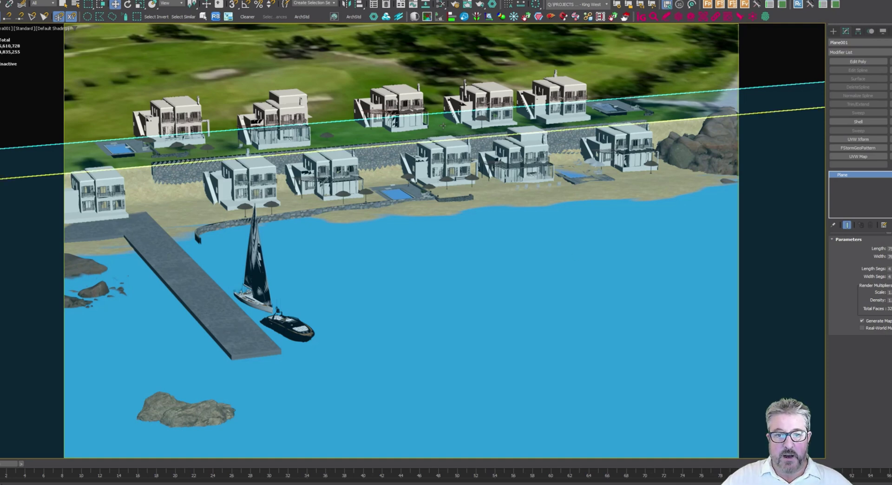
click(417, 59)
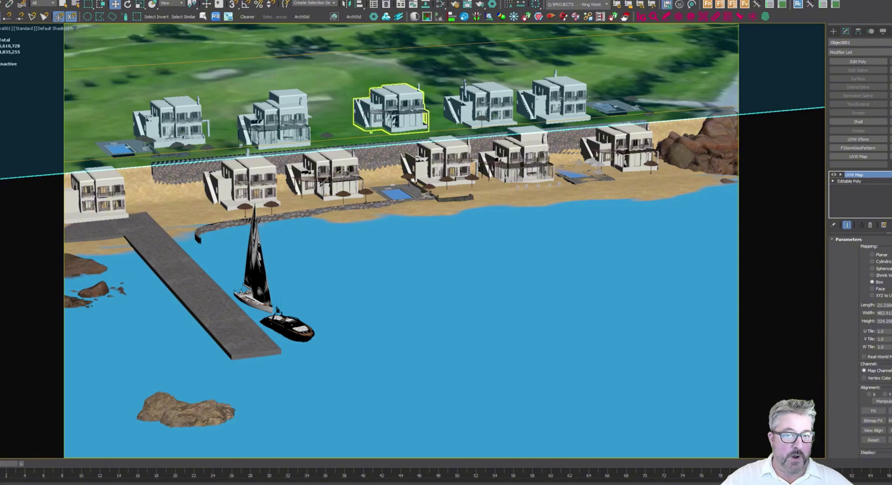
key(alt+q)
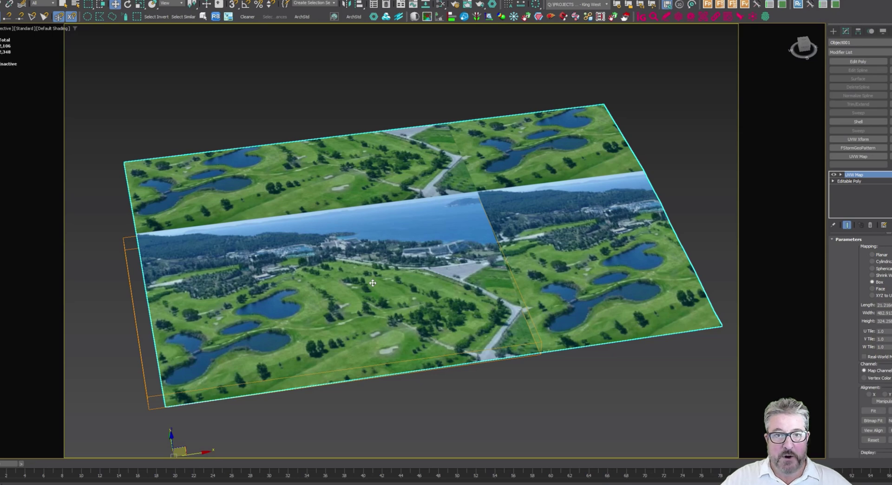
key(alt+q)
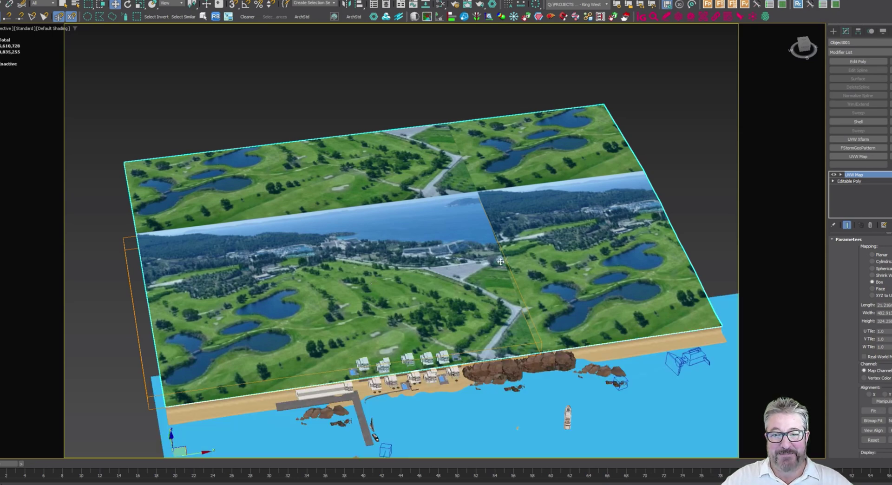
key(c)
double_click(426, 192)
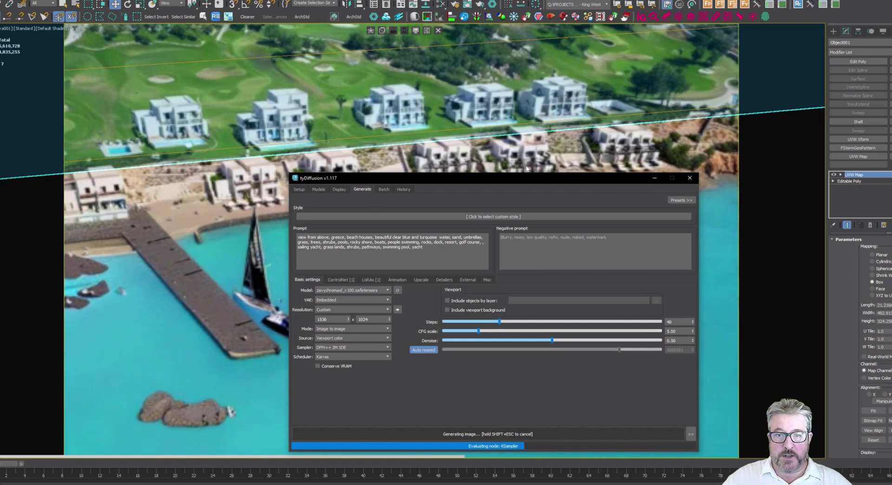
Set tyDiffusion's Denoise to 0.70 and generate a new image over the camera view with edged faces displayed.
drag(527, 170, 471, 111)
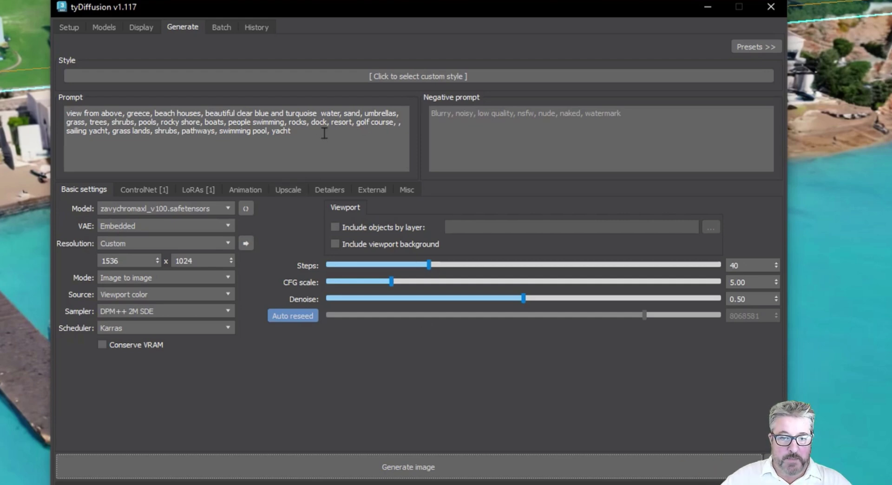
drag(322, 131, 43, 100)
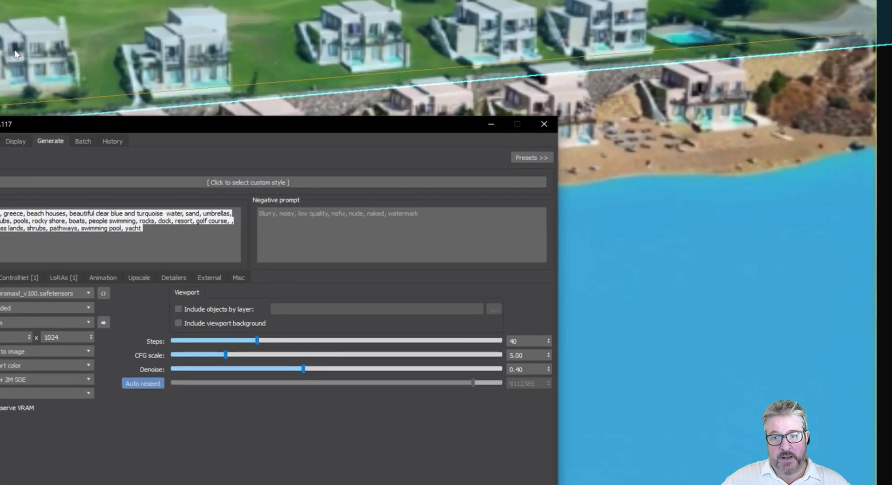
click(389, 372)
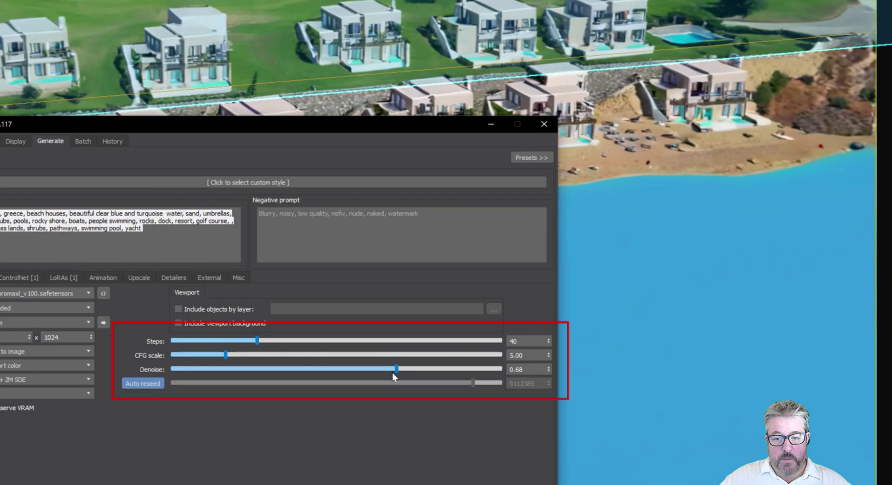
drag(434, 140, 255, 117)
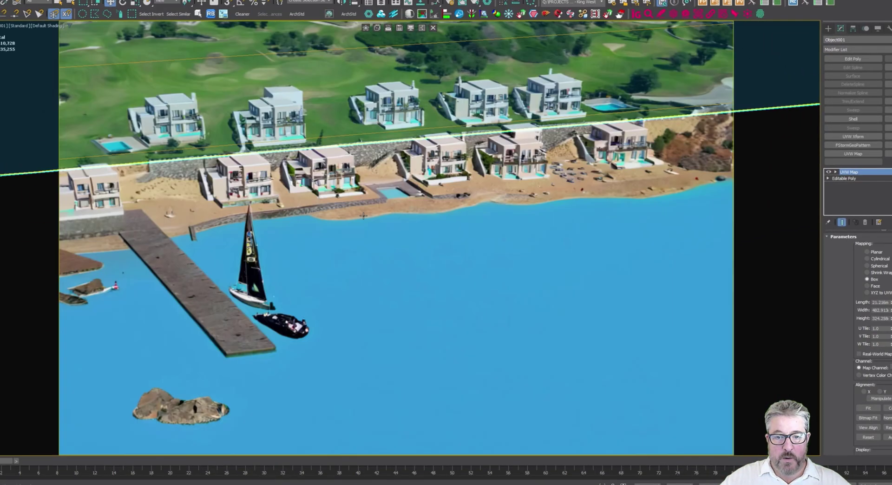
key(F4)
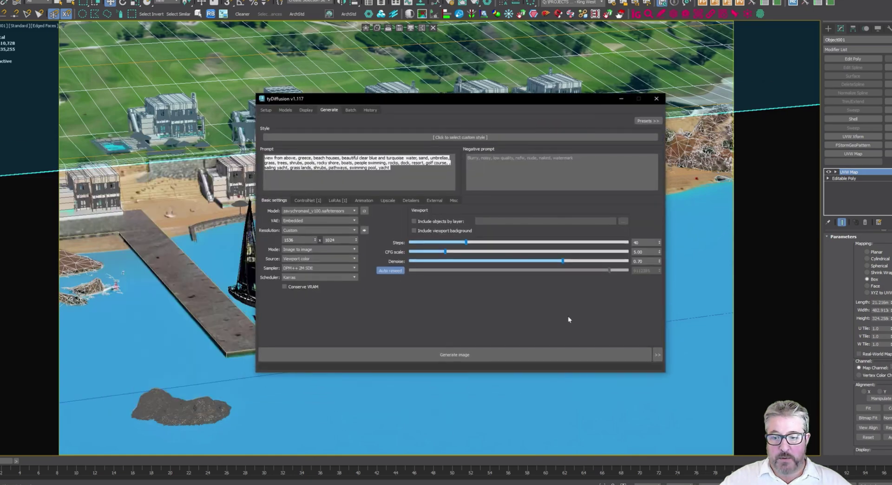
click(443, 360)
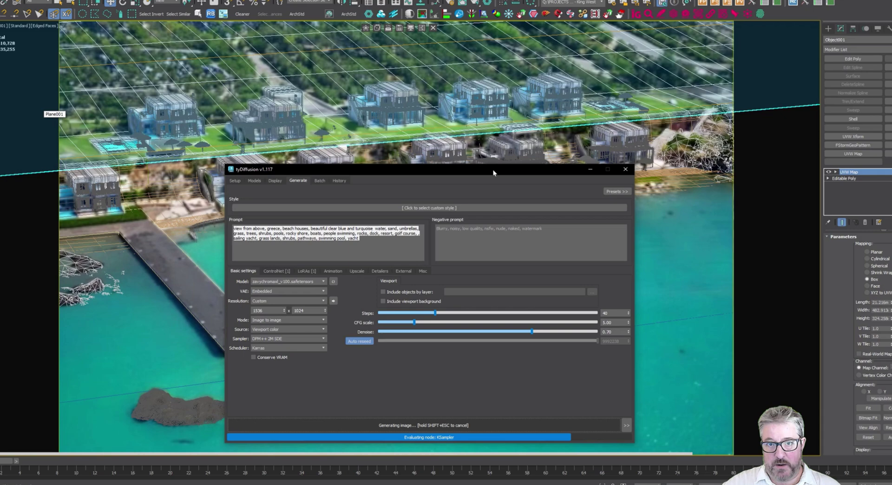
Turn off the edged-faces display and examine the generated image of the coast, houses and boats.
drag(476, 171, 0, 205)
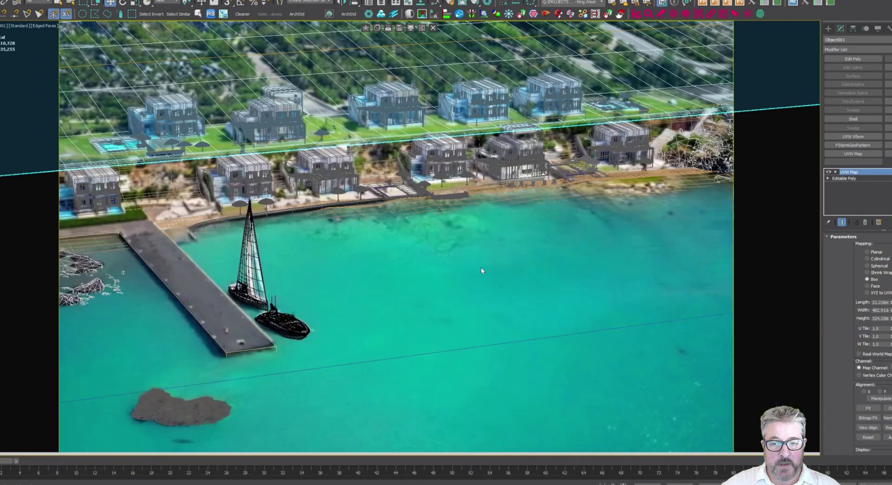
key(F4)
click(529, 268)
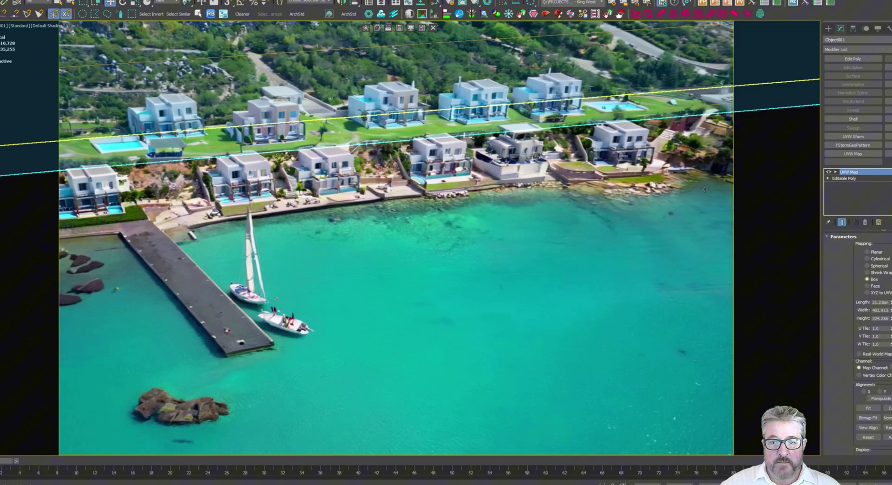
Frame a closer perspective view of the beach houses and generate a tyDiffusion image of it, closing the dialog when it finishes.
click(245, 294)
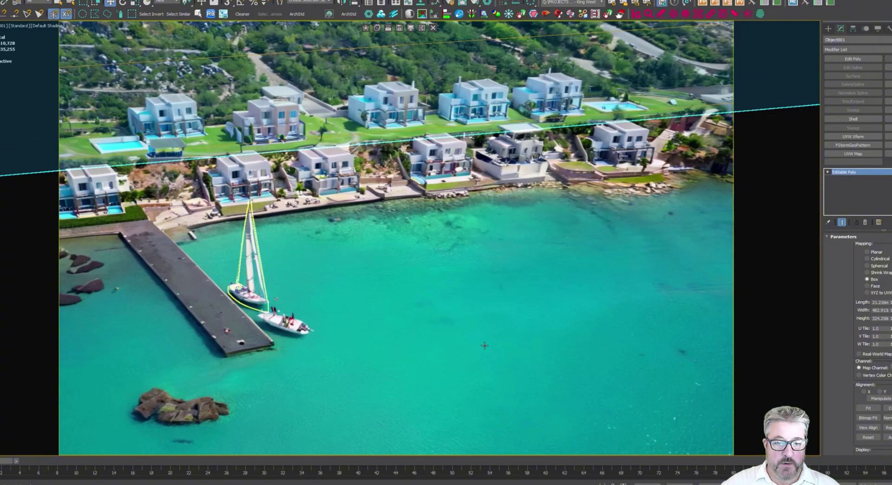
key(z)
middle_drag(569, 238, 371, 262)
scroll(310, 252, up, 8)
key(alt+d)
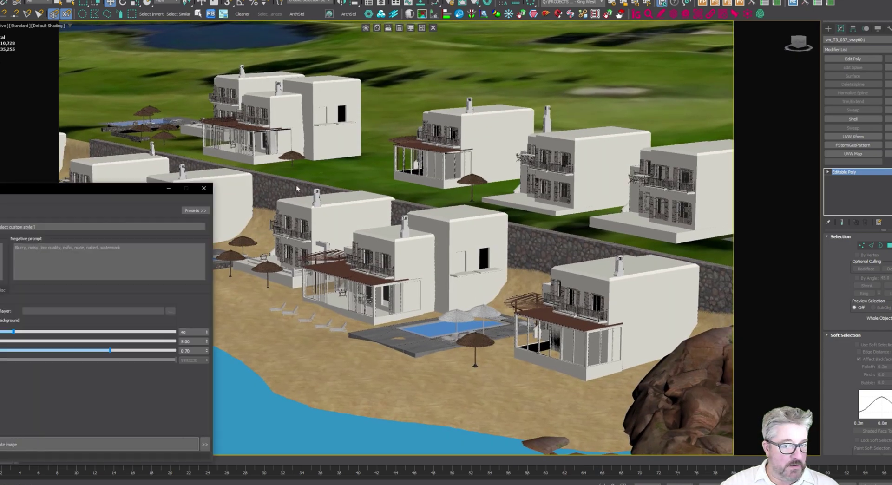
click(486, 381)
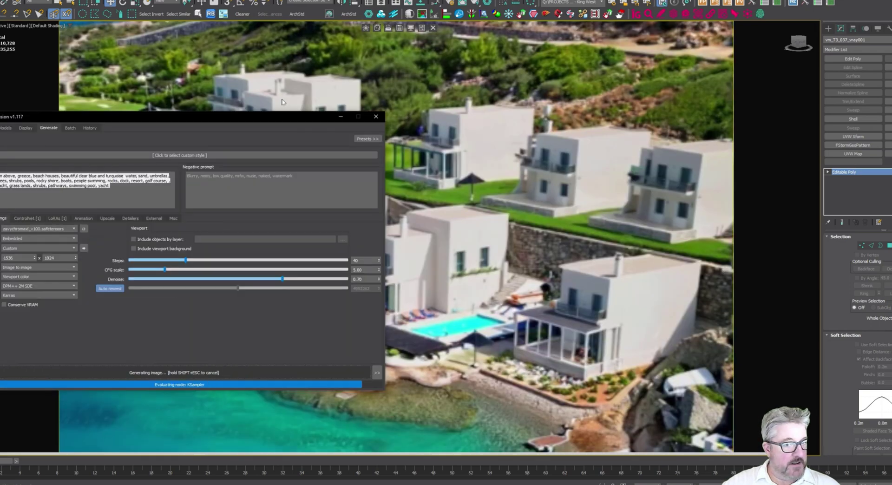
drag(279, 117, 323, 111)
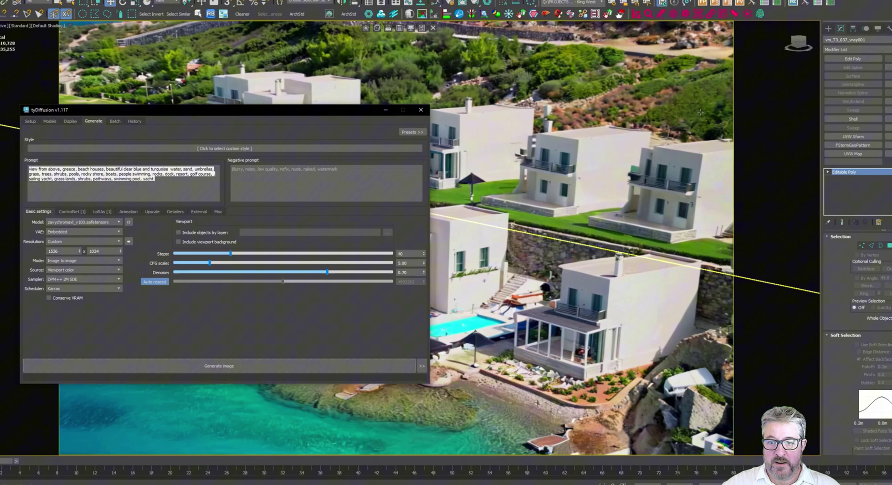
click(420, 109)
Compare the generated houses with the underlying model by toggling the edged-faces display on and off.
click(500, 146)
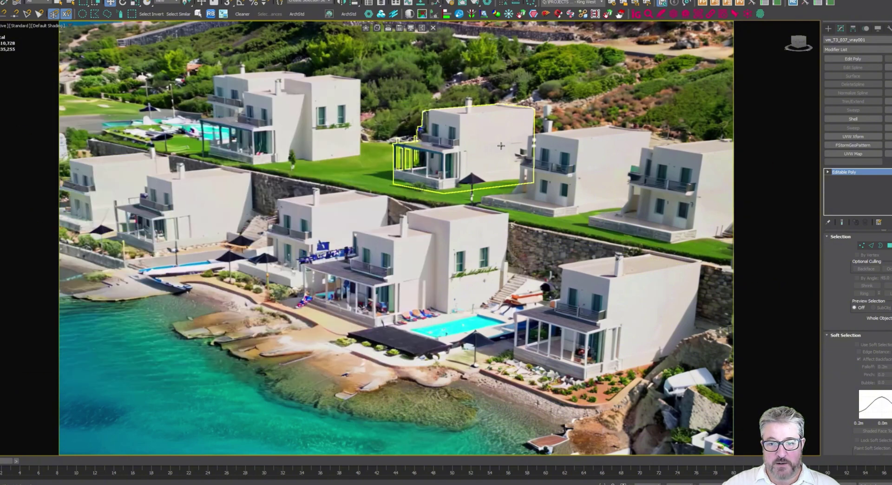
click(611, 153)
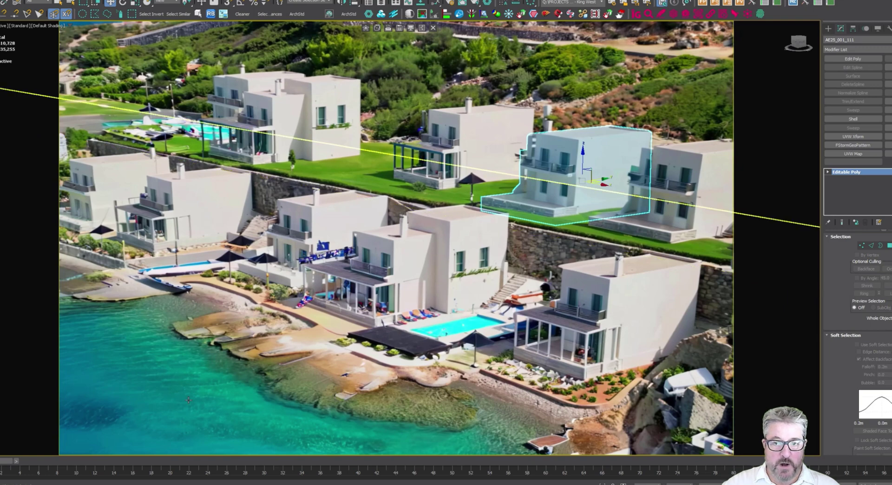
key(F4)
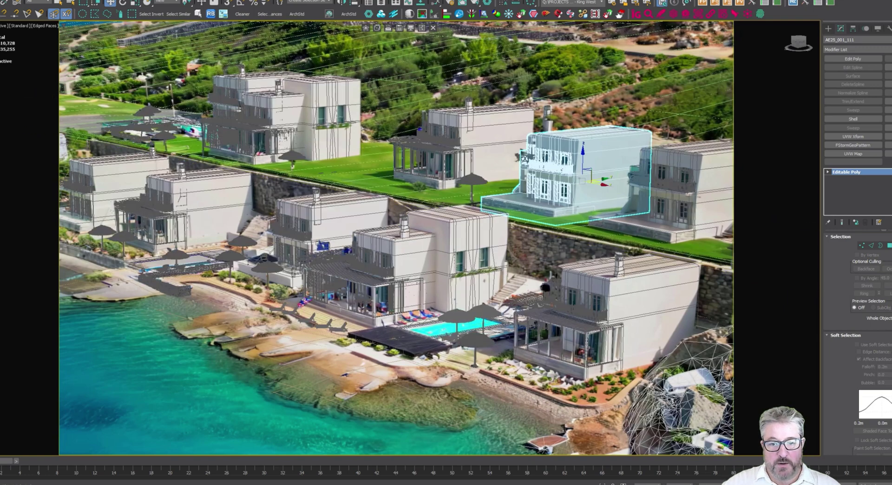
key(F4)
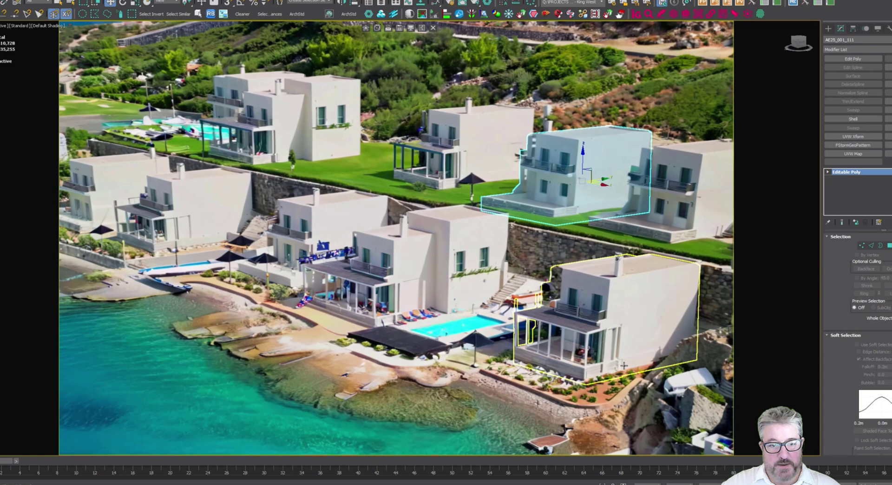
key(F4)
key(F4)
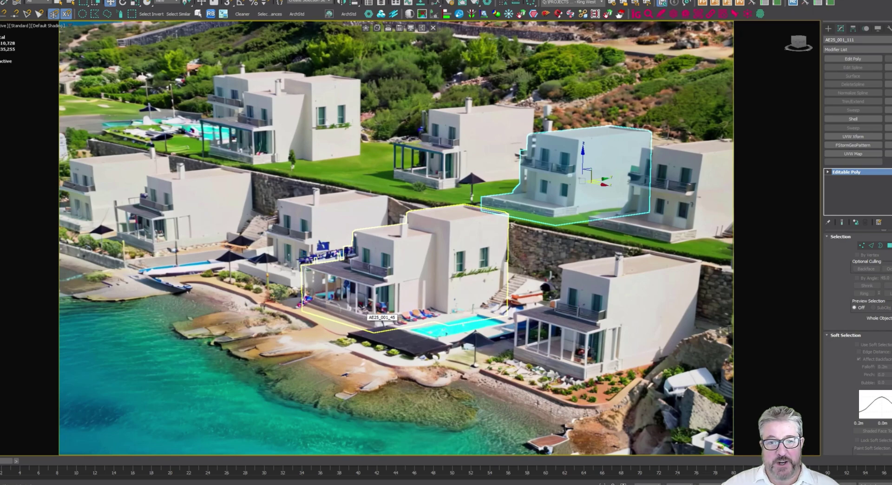
scroll(360, 318, down, 10)
scroll(361, 318, down, 3)
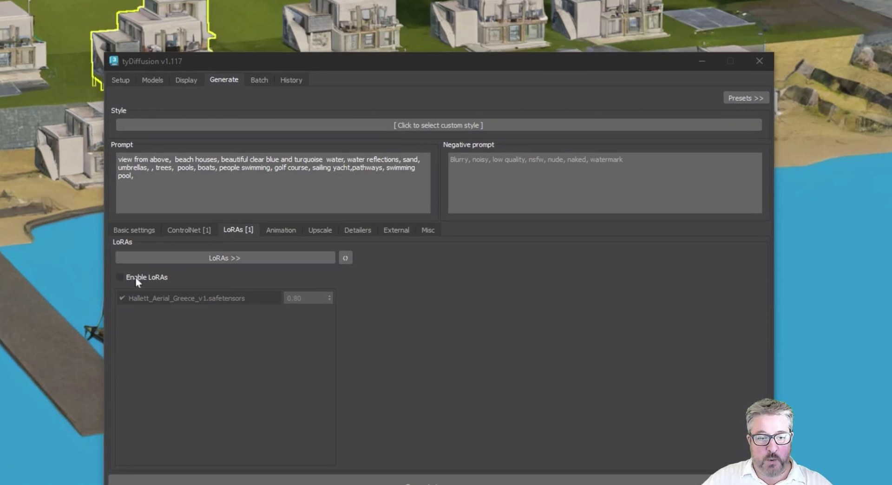
Toggle the Hallett_Aerial_Greece_v1 LoRA on and off in tyDiffusion and examine the image generated over the camera view.
click(135, 277)
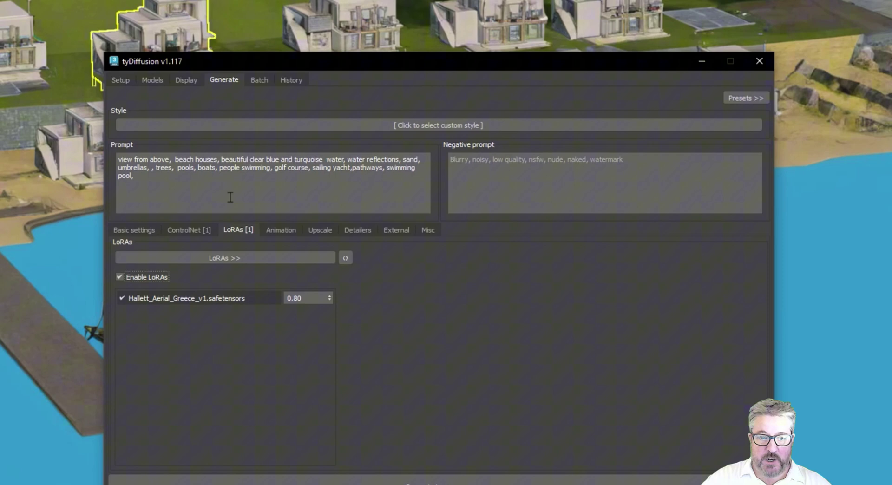
click(138, 278)
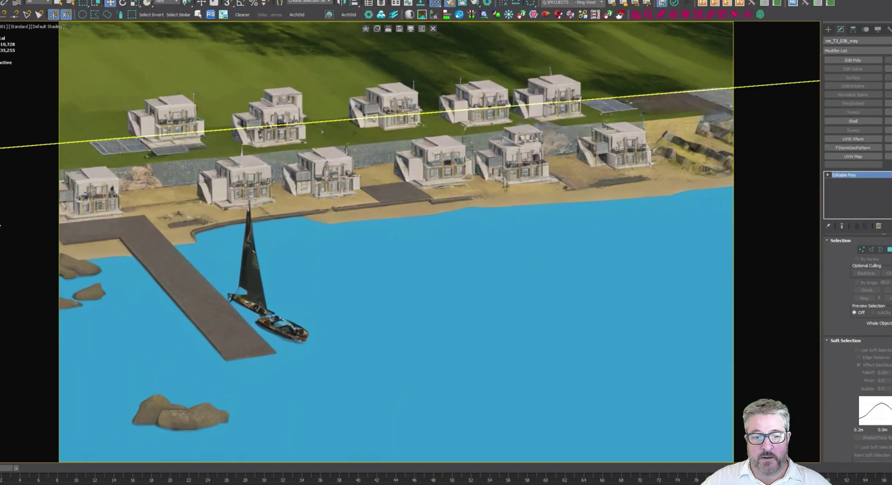
click(591, 309)
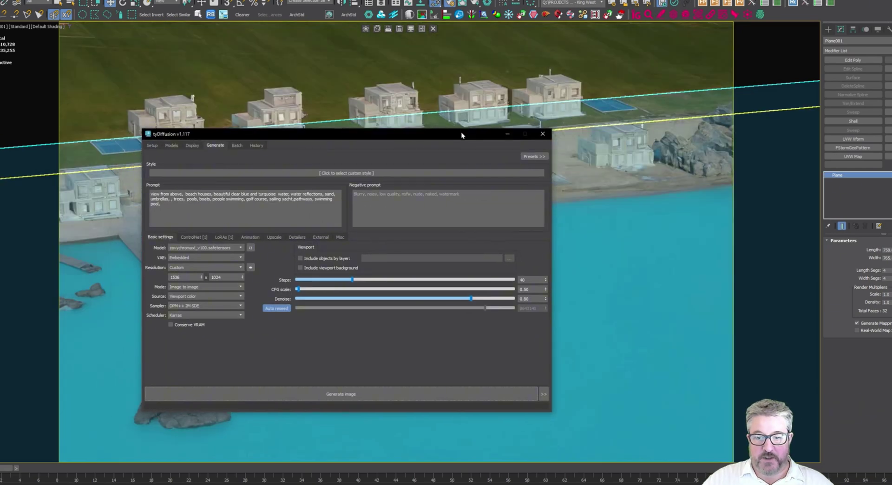
drag(458, 137, 0, 116)
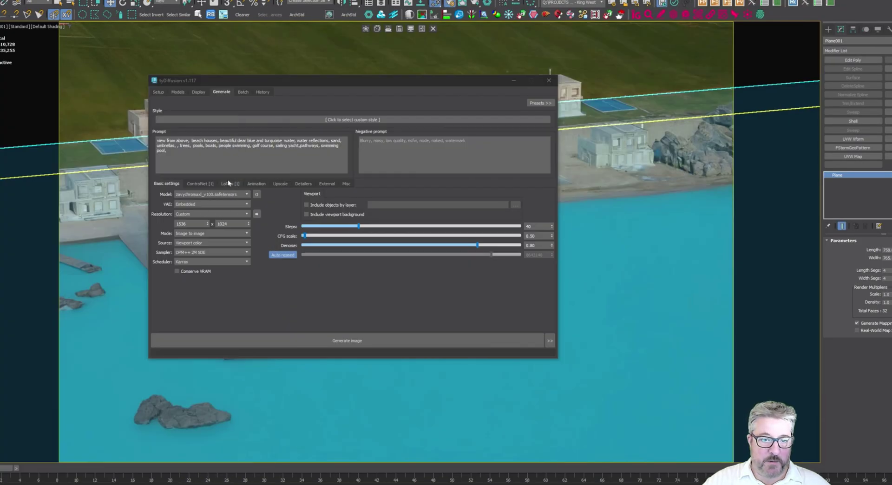
click(229, 184)
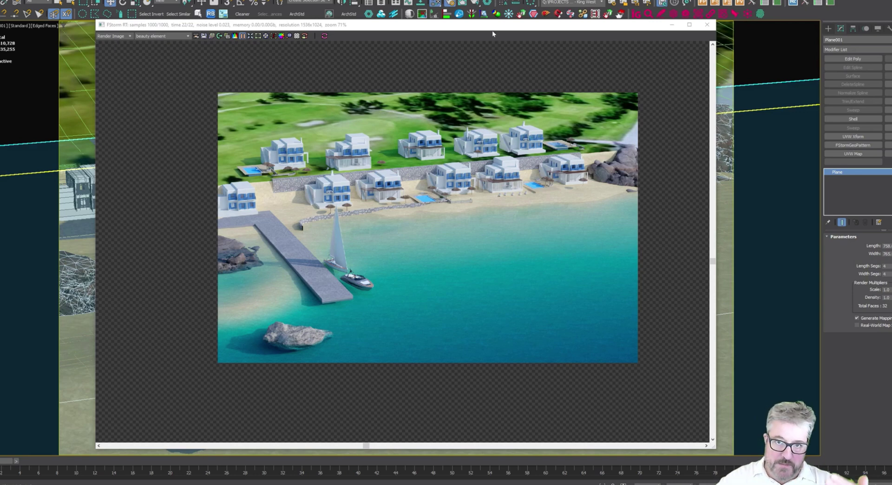
Generate a tyDiffusion image from the rendered coast picture, using Image(s) as the image-to-image source.
click(483, 68)
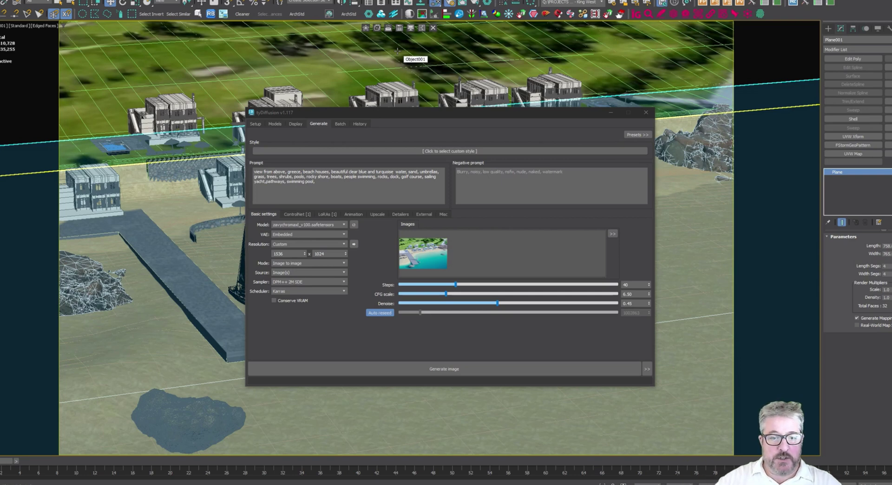
click(281, 273)
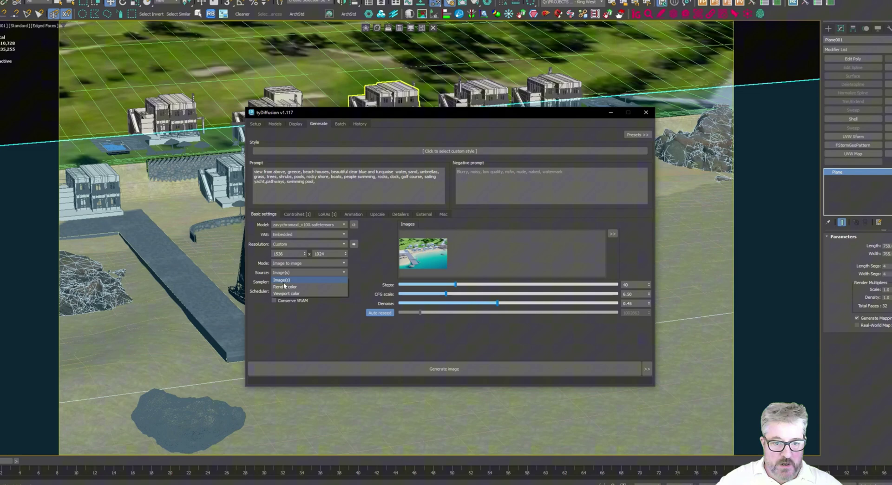
click(282, 280)
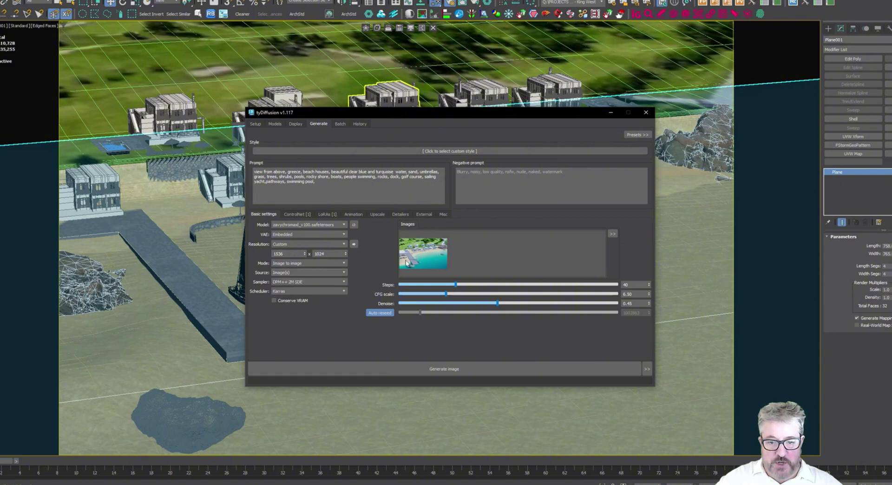
click(421, 371)
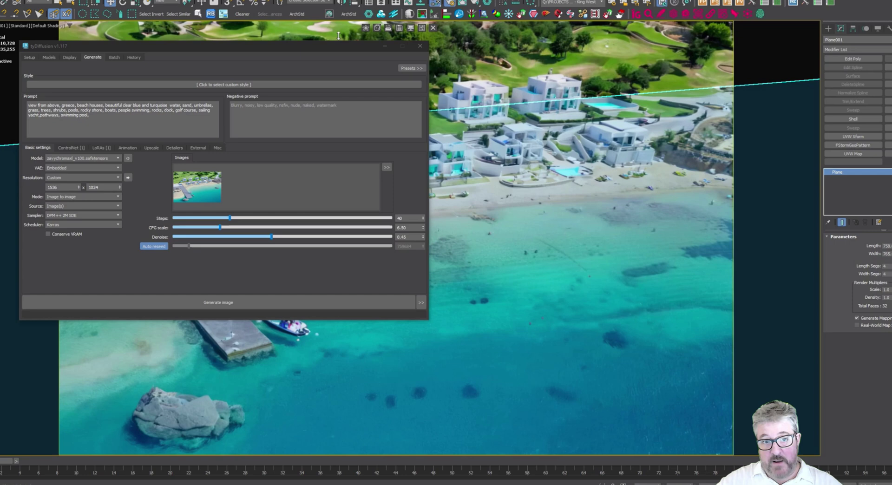
drag(340, 45, 386, 319)
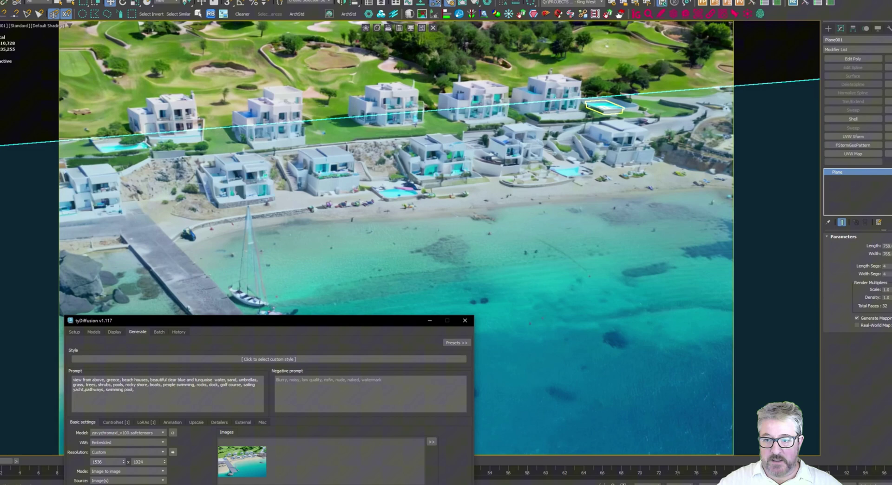
drag(364, 325, 445, 173)
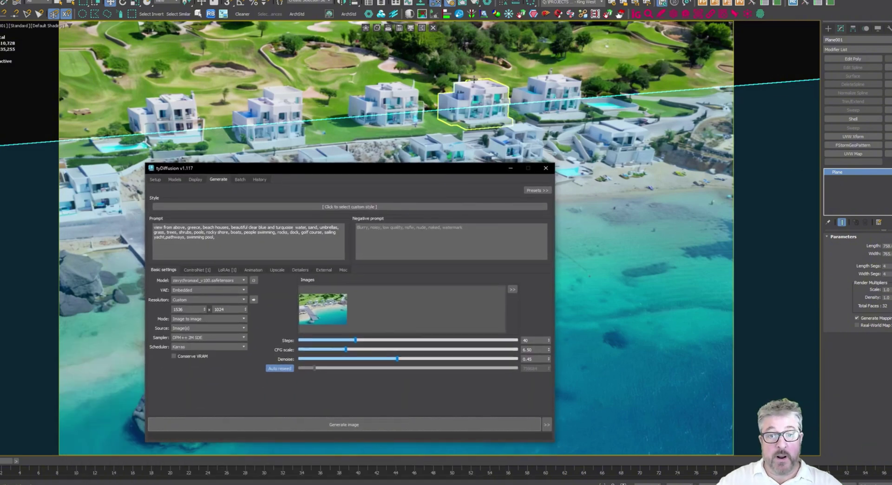
Display the depth map over the camera view in place of the generated image and open tyDiffusion's models page.
click(410, 27)
click(425, 48)
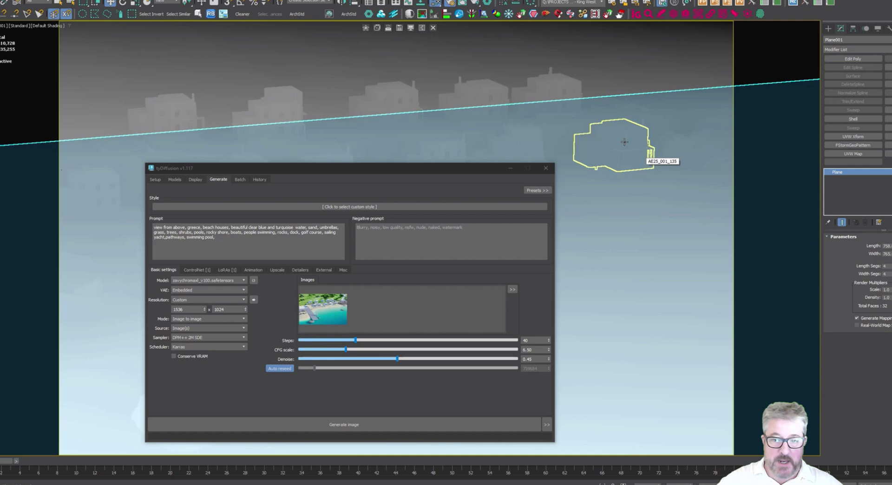
click(175, 180)
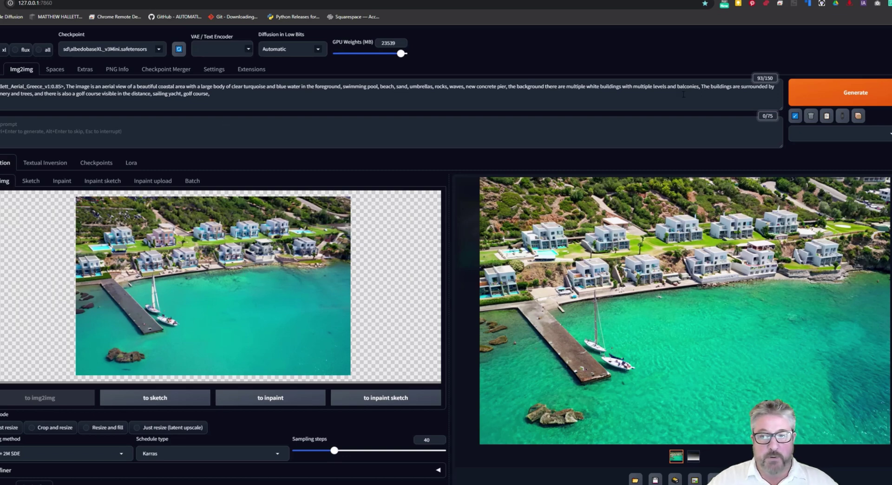
In Stable Diffusion WebUI Forge, review the img2img settings and the Depth ControlNet unit, and check the package's console log.
scroll(627, 379, down, 3)
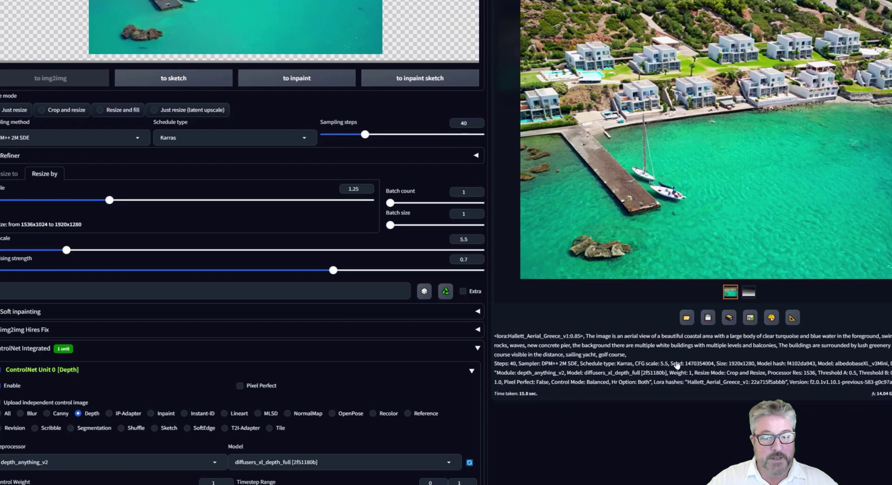
scroll(677, 365, down, 5)
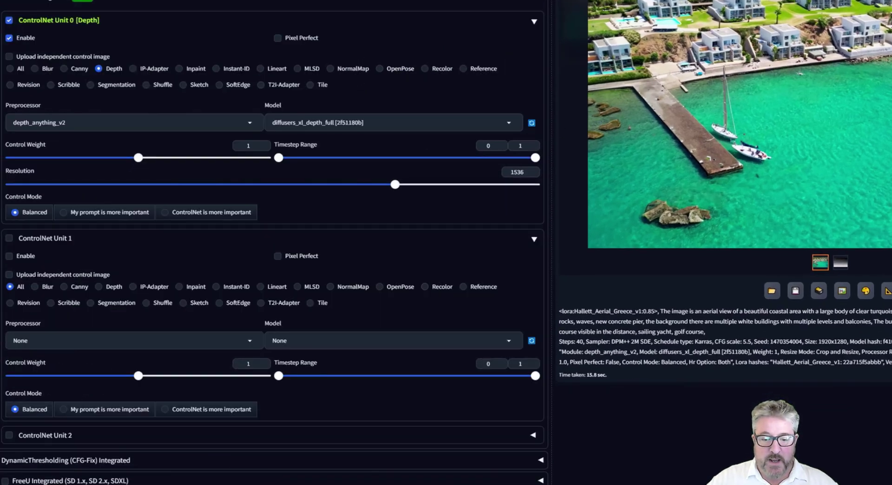
key(alt+Tab)
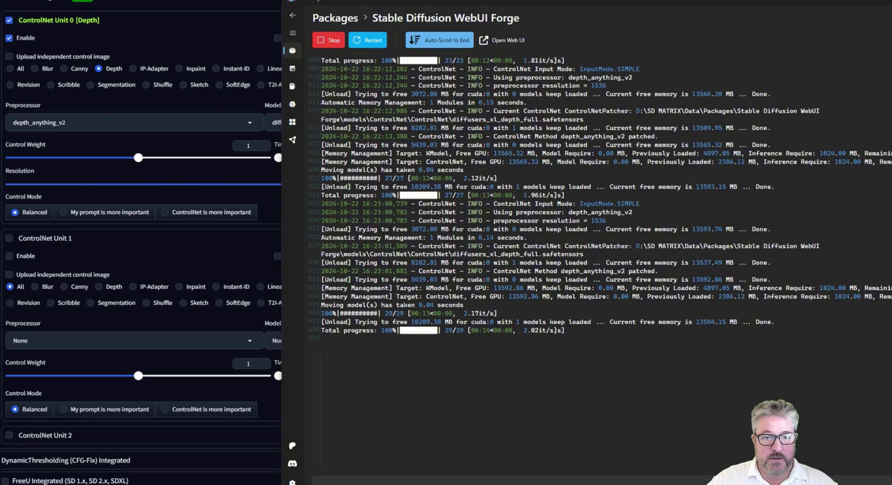
key(alt+Tab)
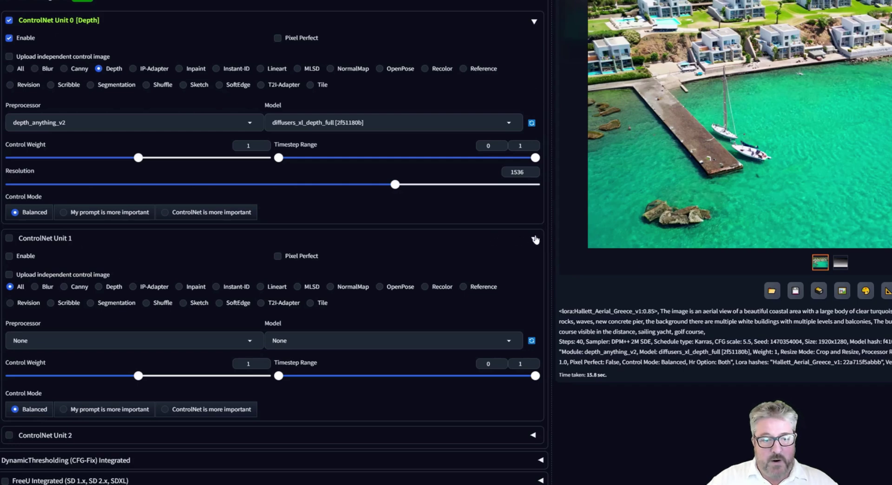
Collapse ControlNet Unit 1 and compare the img2img source picture with the generated coast image.
click(534, 240)
scroll(442, 51, up, 10)
scroll(442, 52, up, 4)
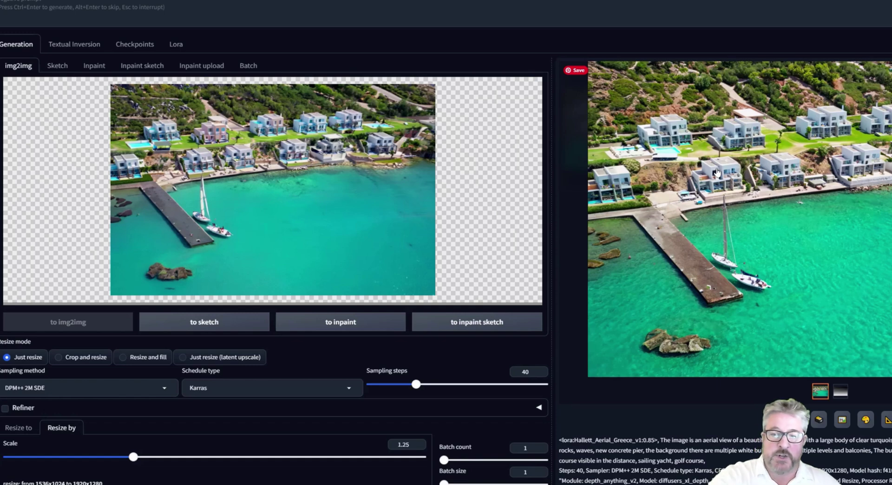
scroll(383, 305, down, 4)
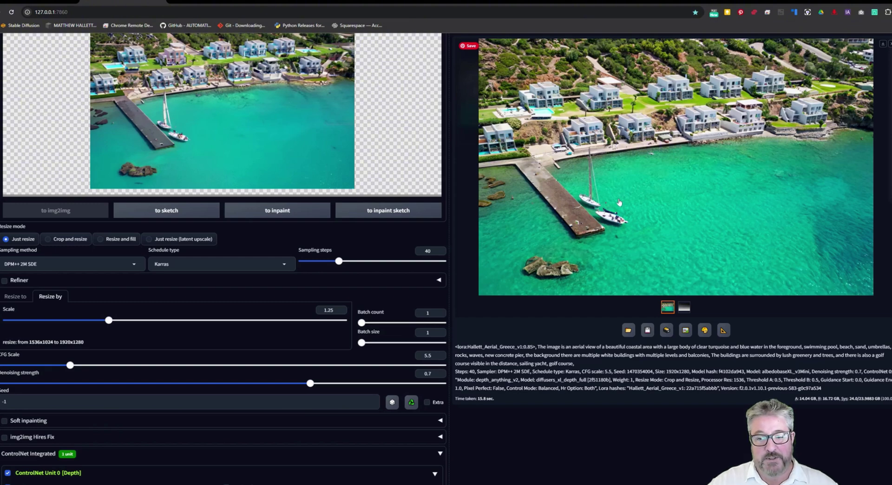
Review the available img2img scripts, keeping Regional Prompt Upscaler - Free Version, and examine its upscaler, tile and prompt settings.
scroll(598, 254, down, 8)
click(143, 465)
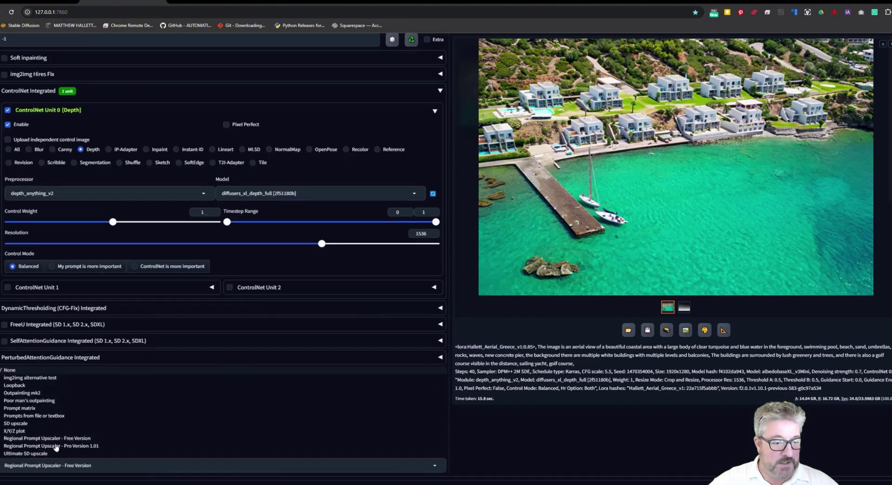
click(51, 466)
scroll(51, 465, down, 3)
scroll(57, 148, down, 5)
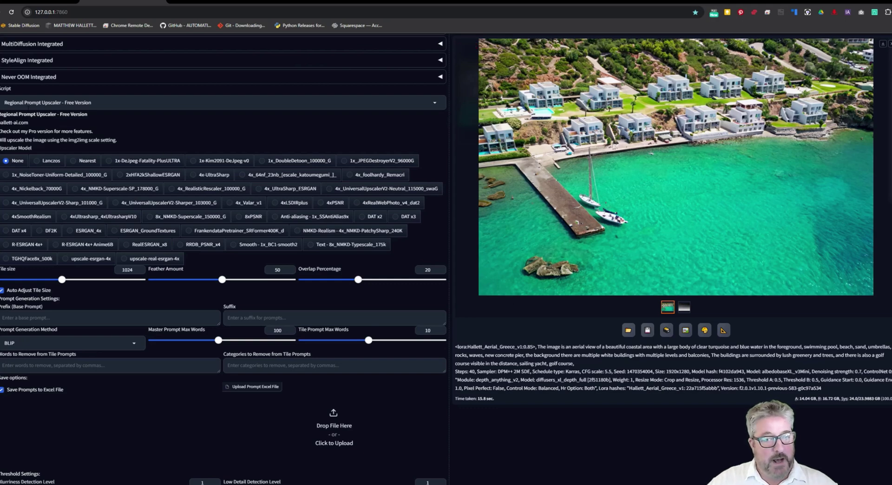
scroll(623, 427, up, 15)
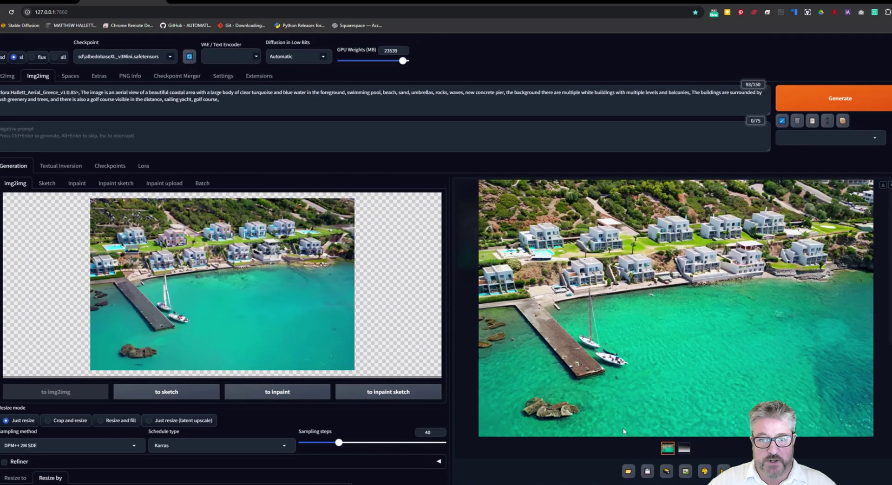